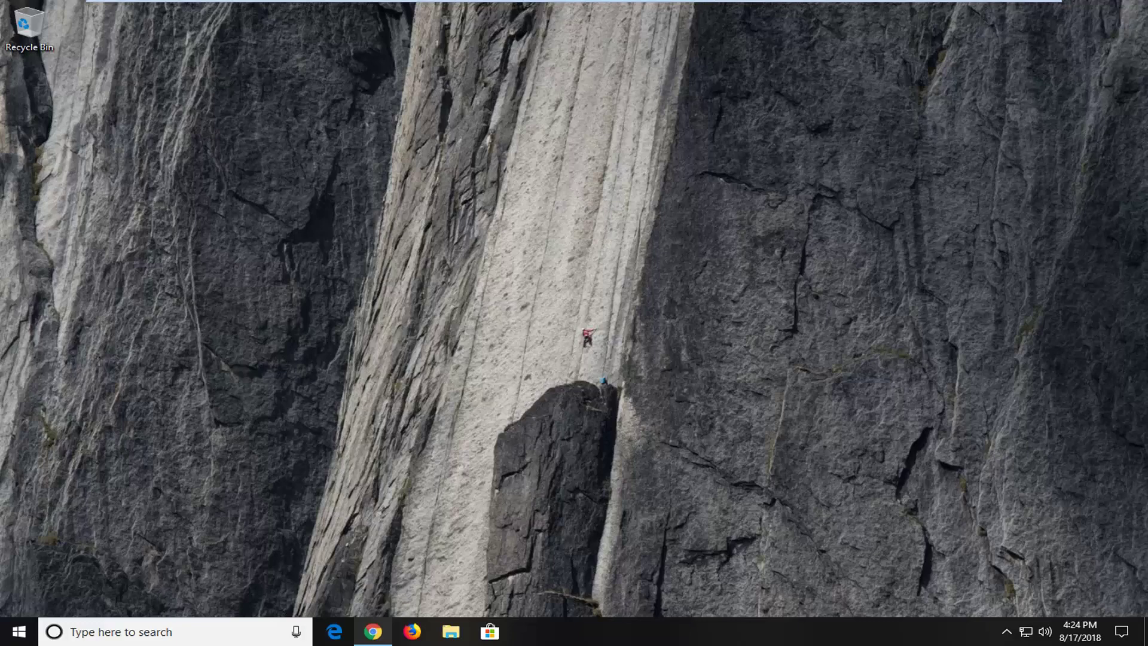
Search the Start menu for 'device manager'
left_click(16, 635)
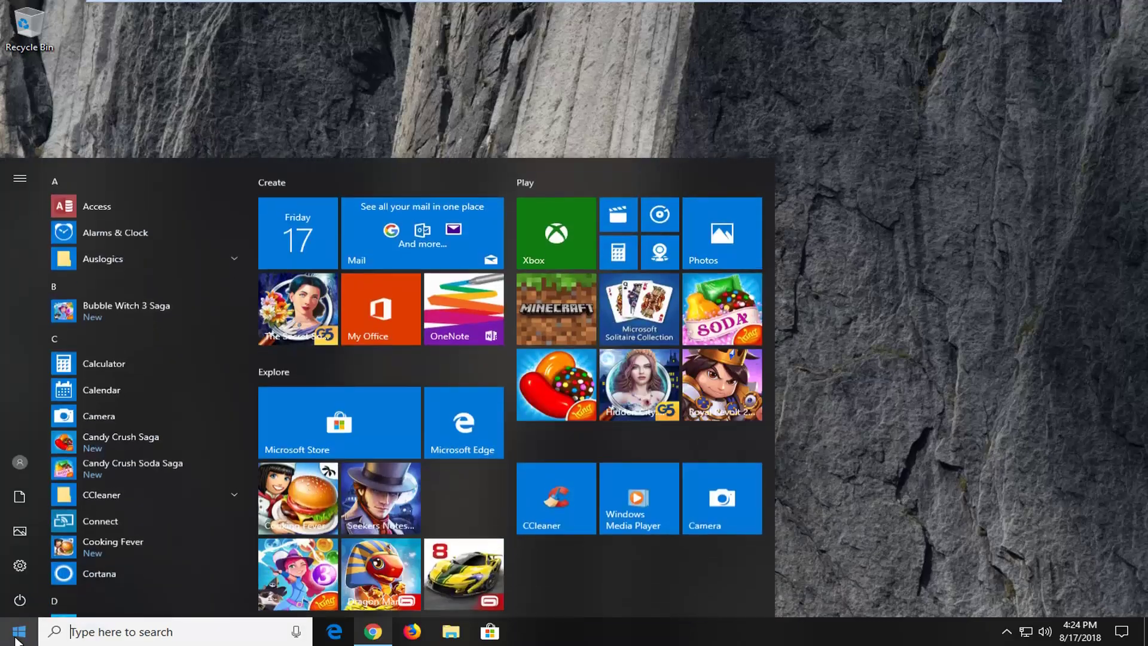
type("devic")
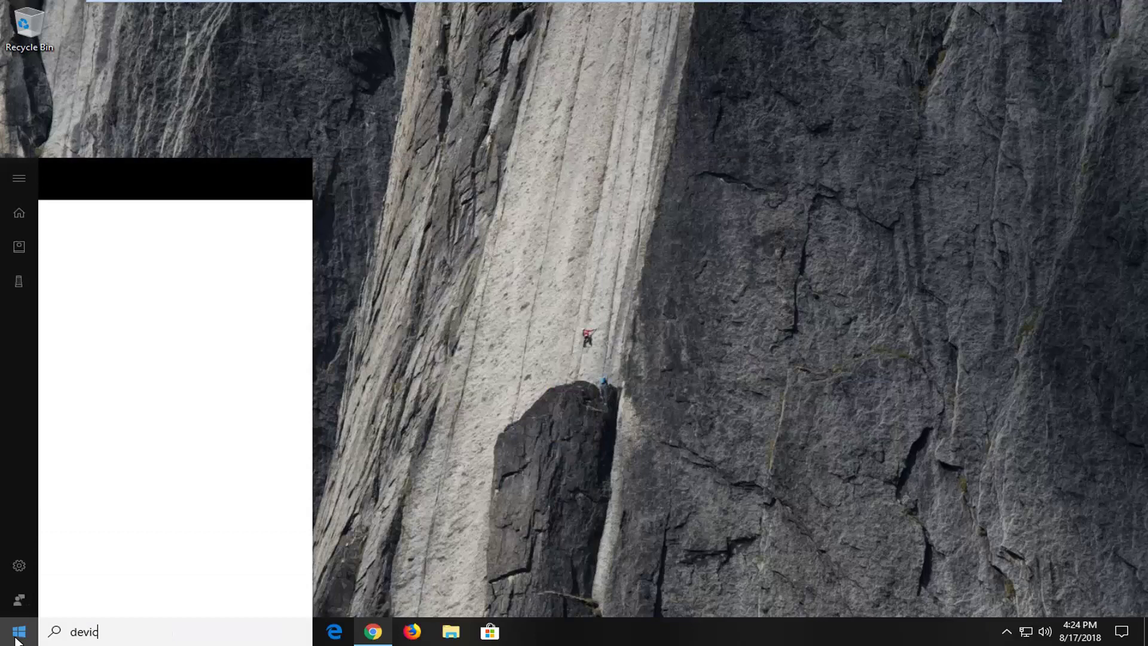
type("e manager")
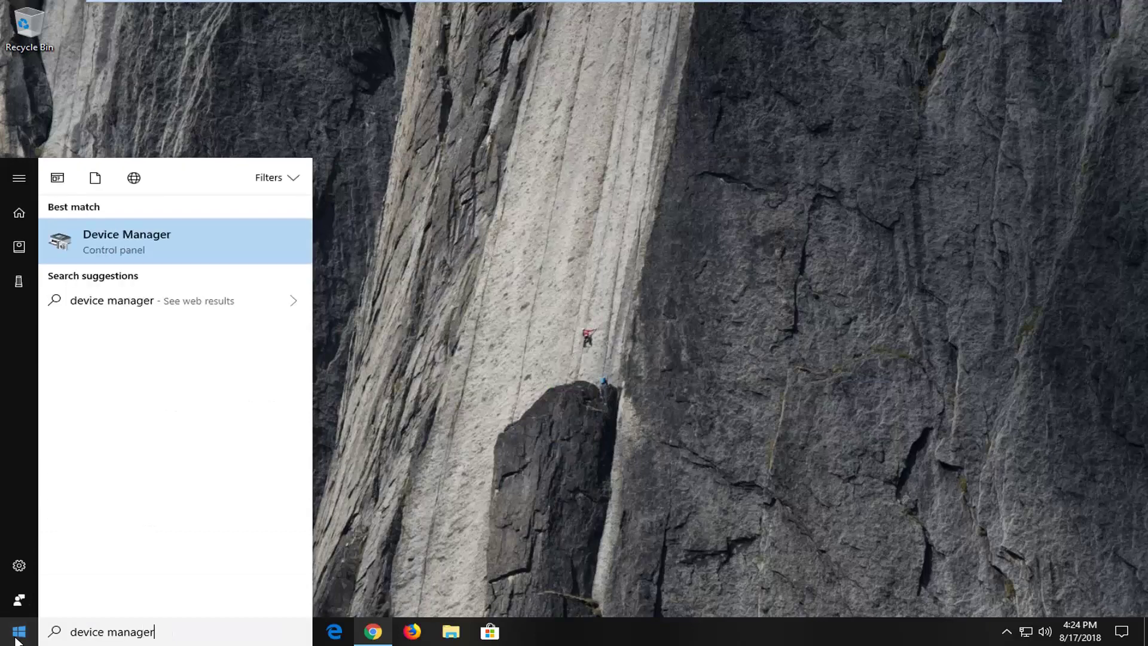
Launch Device Manager, expand Display adapters and bring up the VMware SVGA 3D context menu
left_click(186, 252)
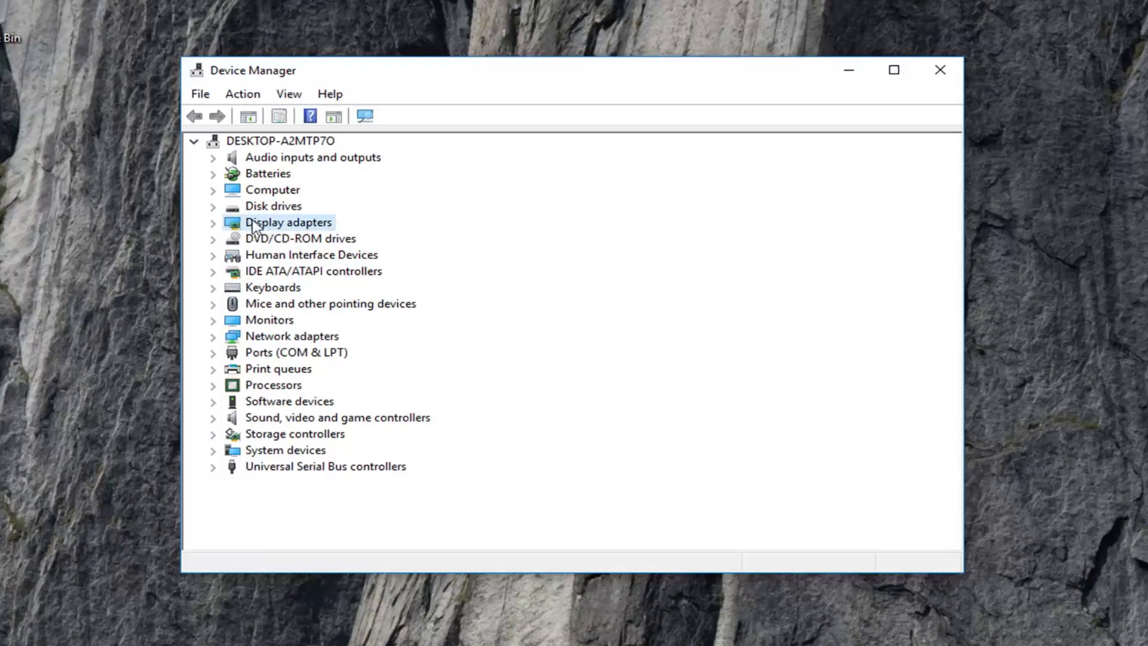
left_click(213, 223)
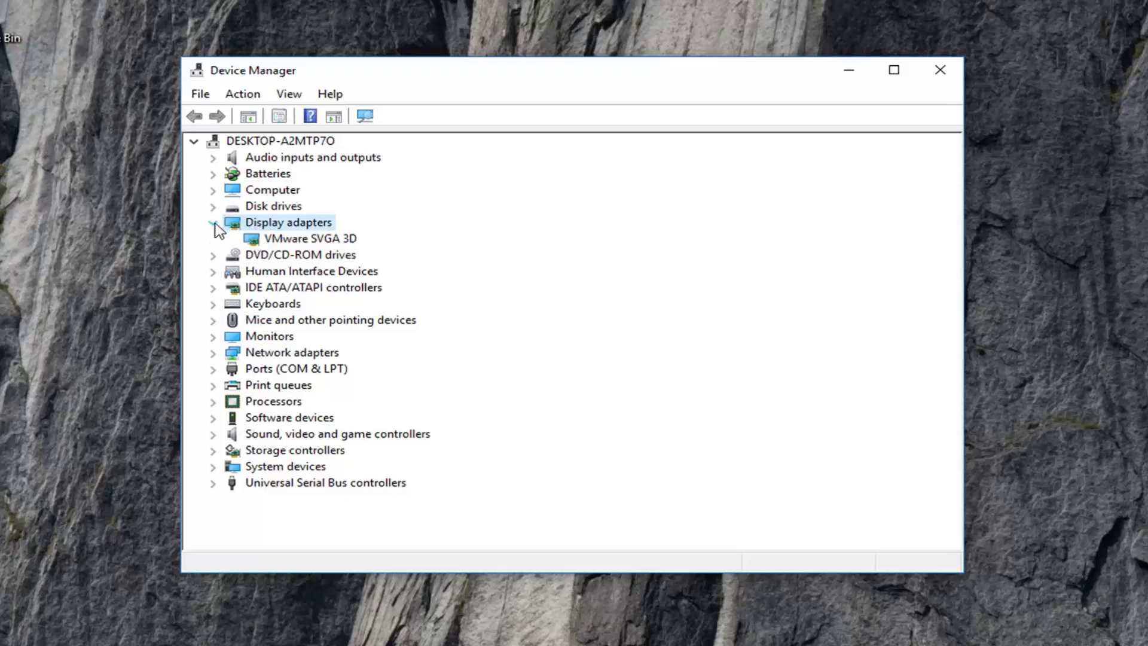
left_click(292, 239)
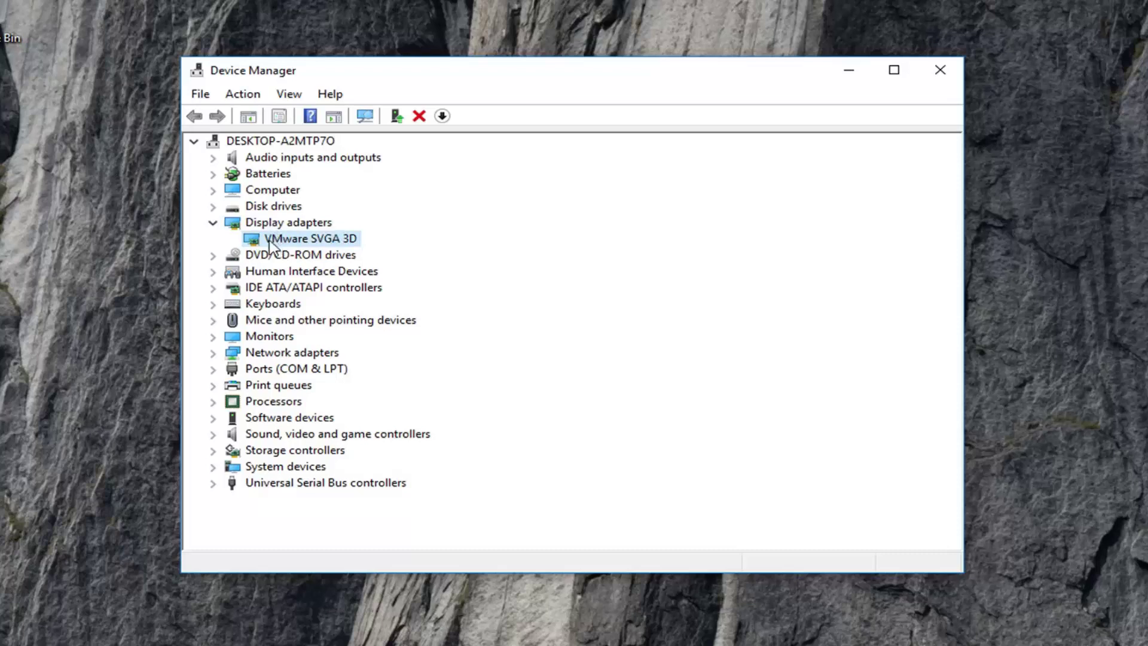
right_click(268, 243)
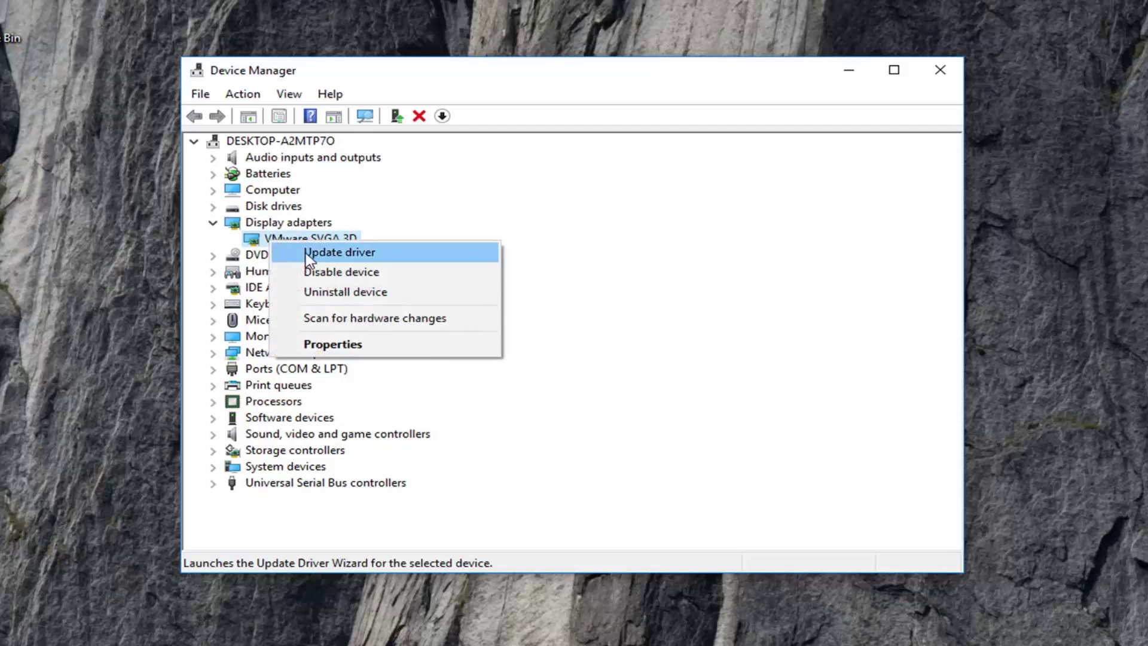
Update the VMware SVGA 3D driver by searching automatically for newer driver software
left_click(304, 253)
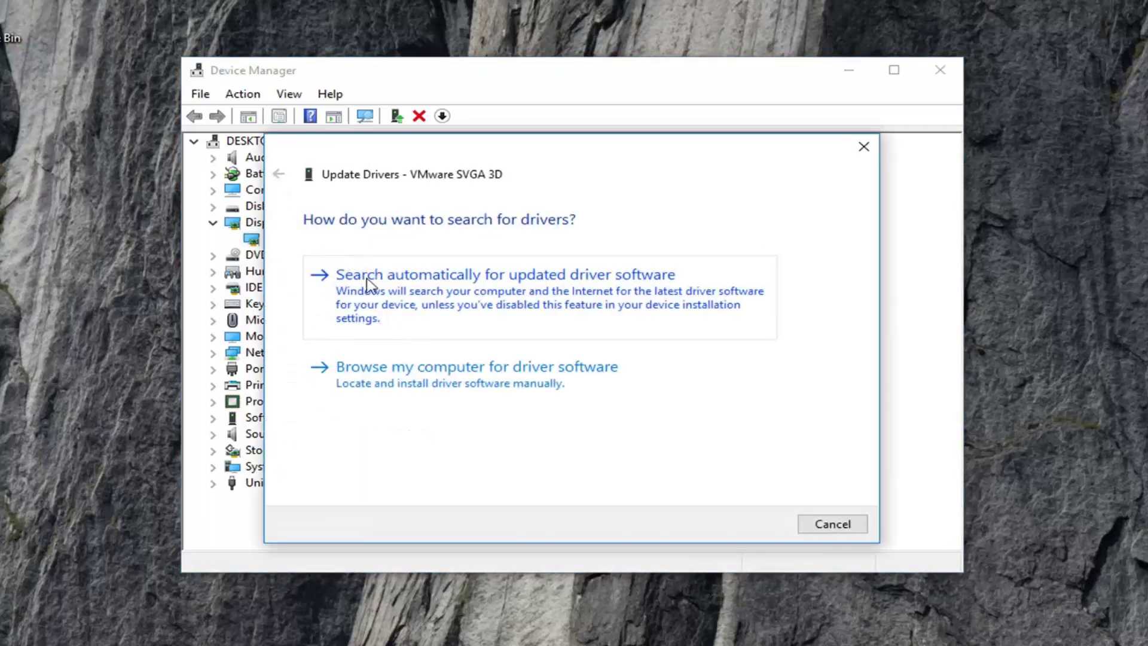
left_click(509, 293)
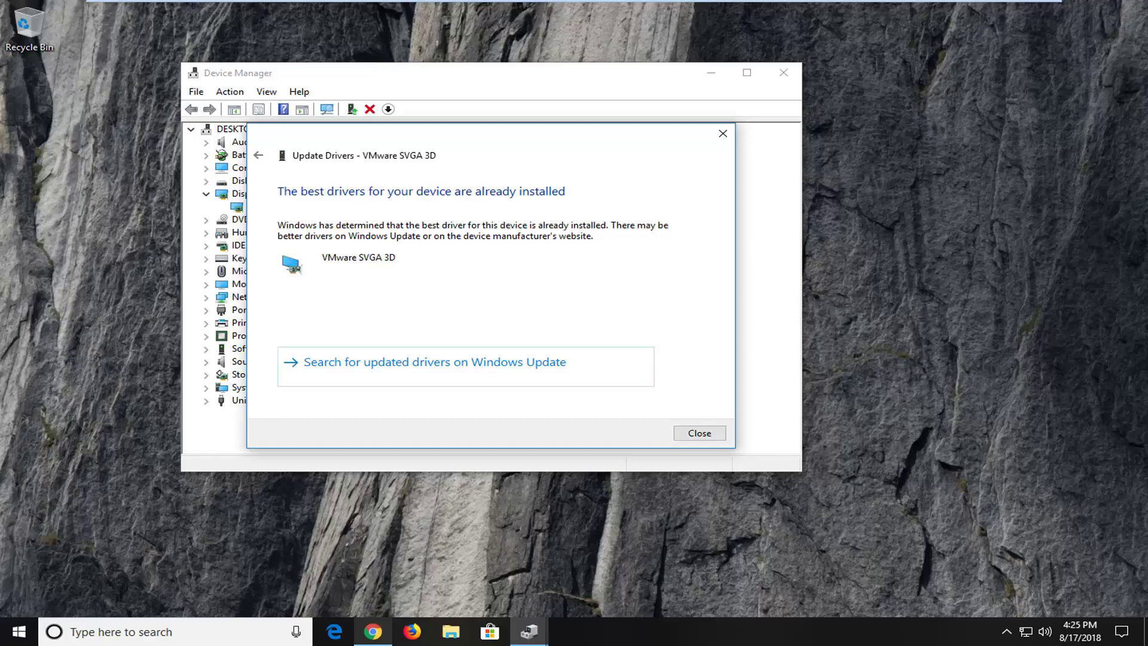
Close the driver results and Device Manager, then load google.com in Chrome
left_click(722, 133)
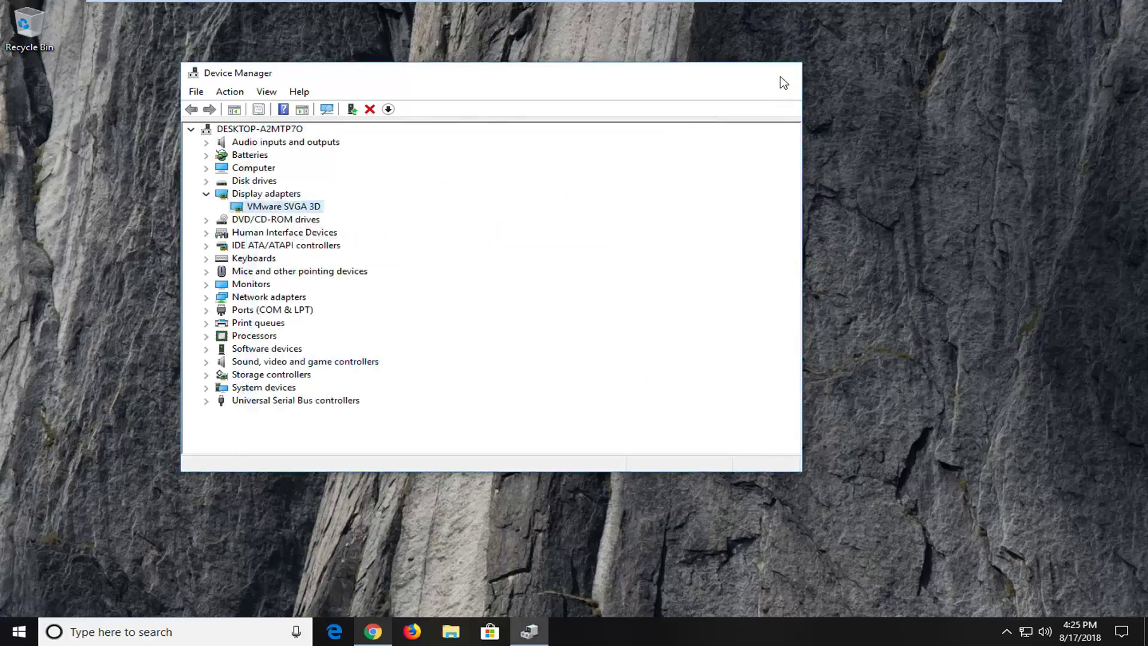
left_click(784, 83)
left_click(373, 631)
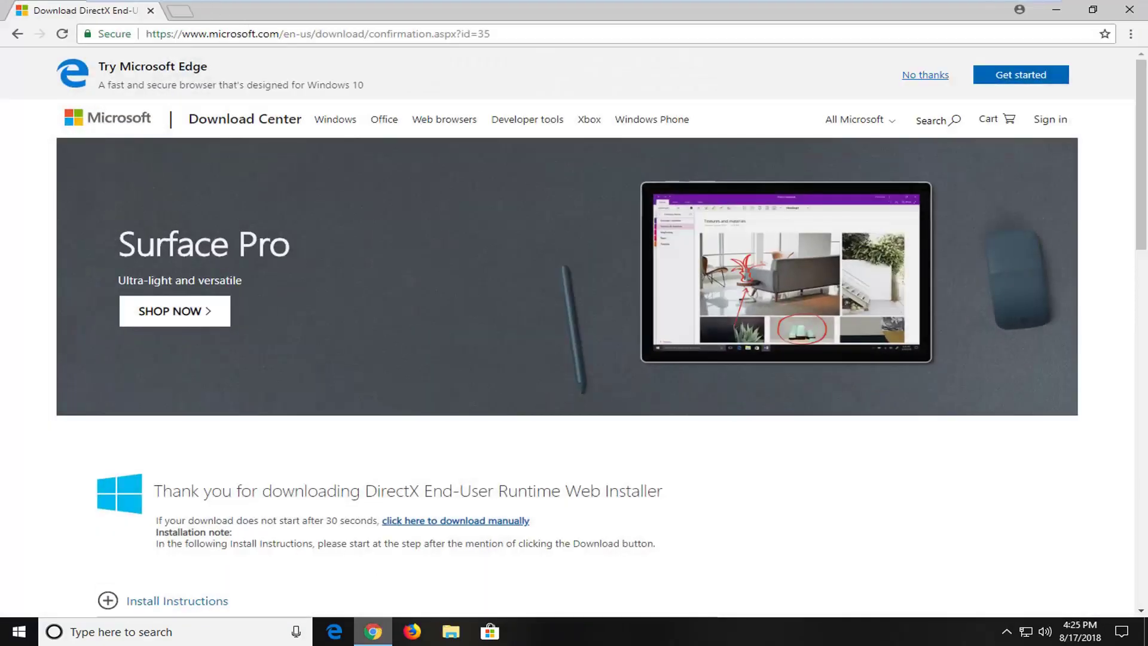
left_click(246, 34)
type("google.com")
key("Return")
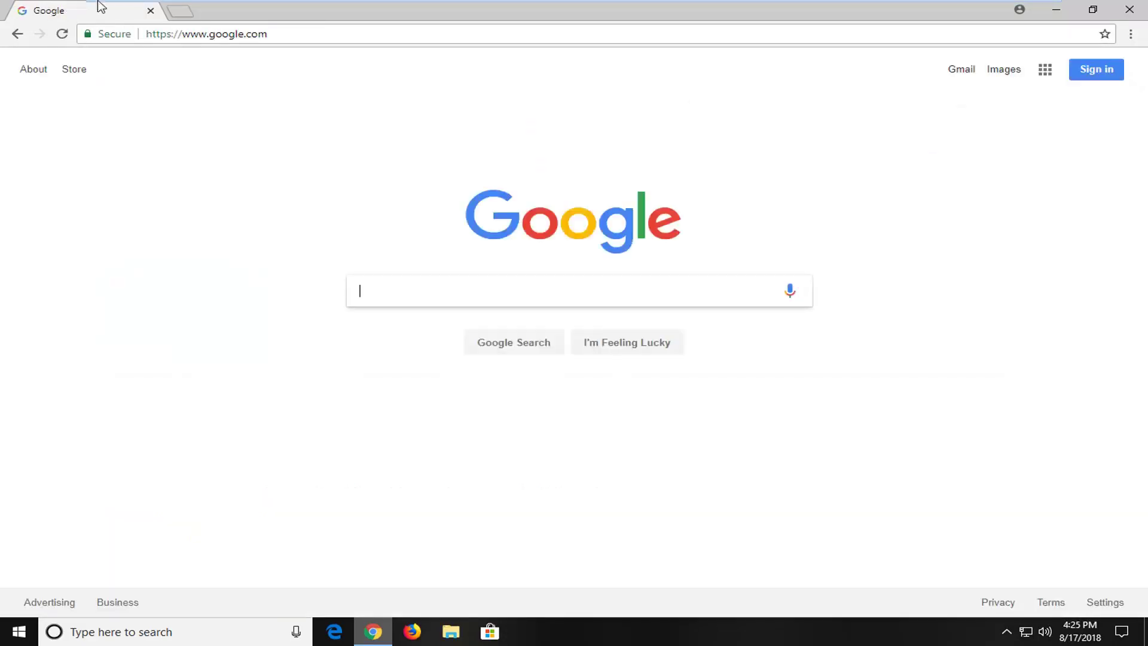
Go to the AMD support download address support.amd.com/en-us/download
left_click(237, 36)
type("https://support.amd.com/en-us/download")
key("Return")
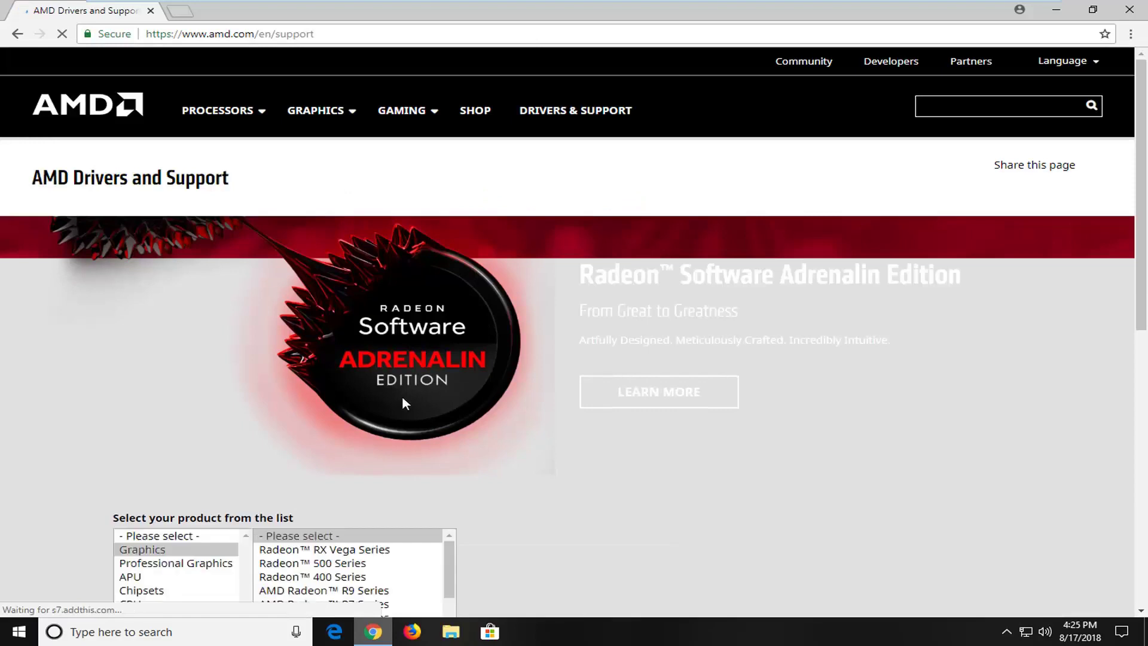
Scroll through the AMD Drivers and Support page to browse its product list
scroll(402, 396, "down", 3)
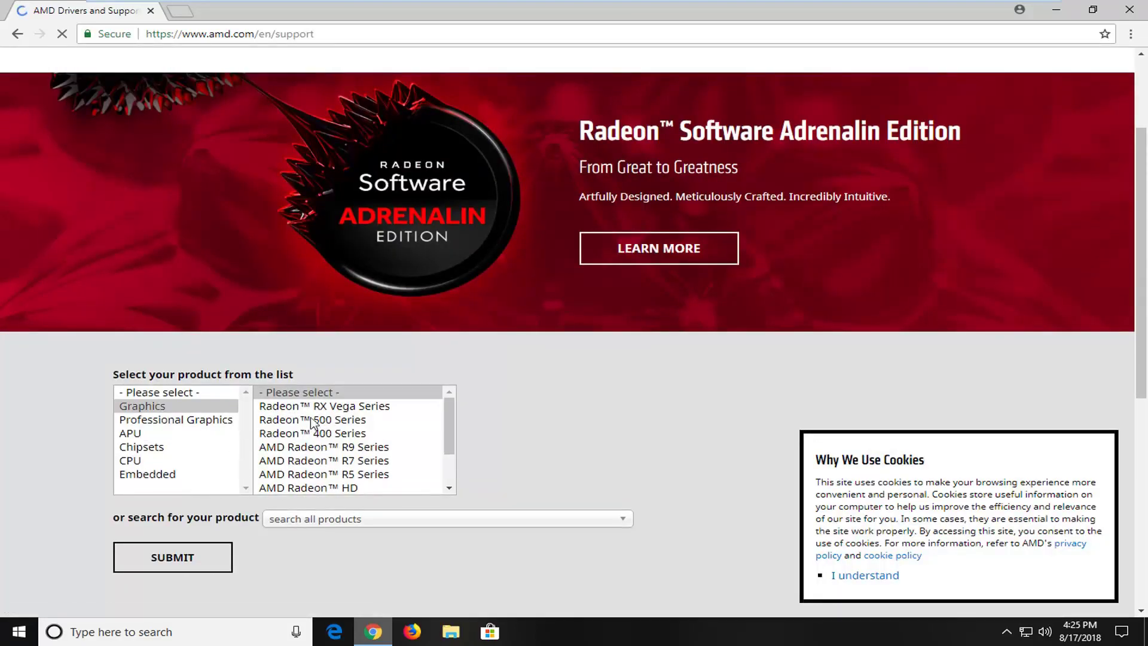
scroll(538, 495, "down", 7)
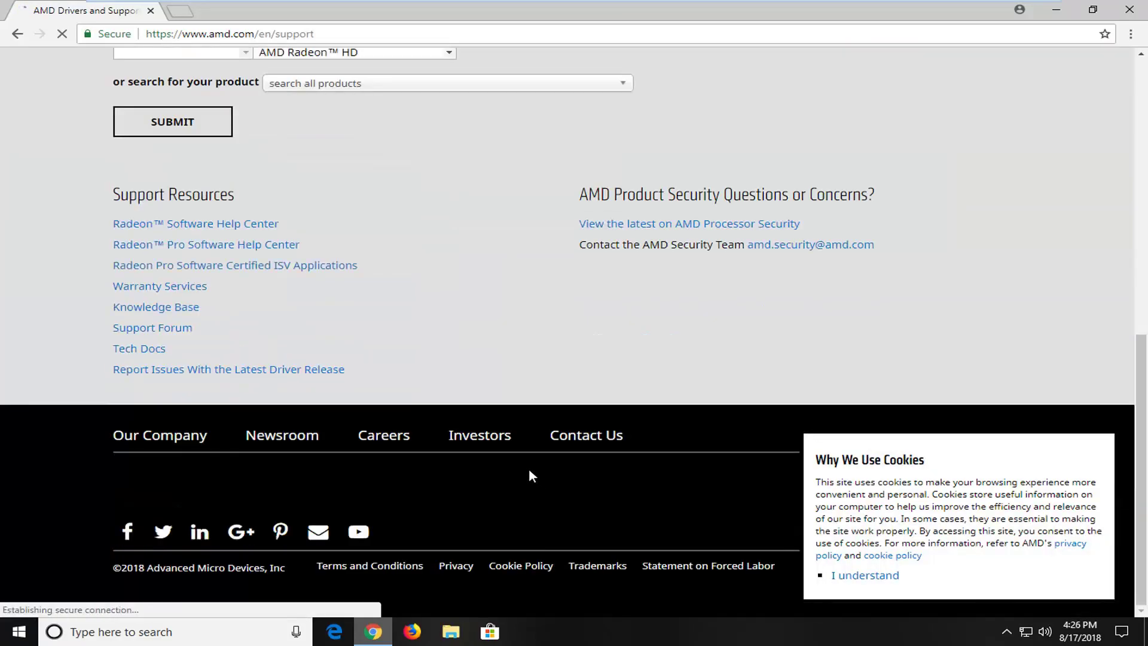
scroll(481, 459, "up", 3)
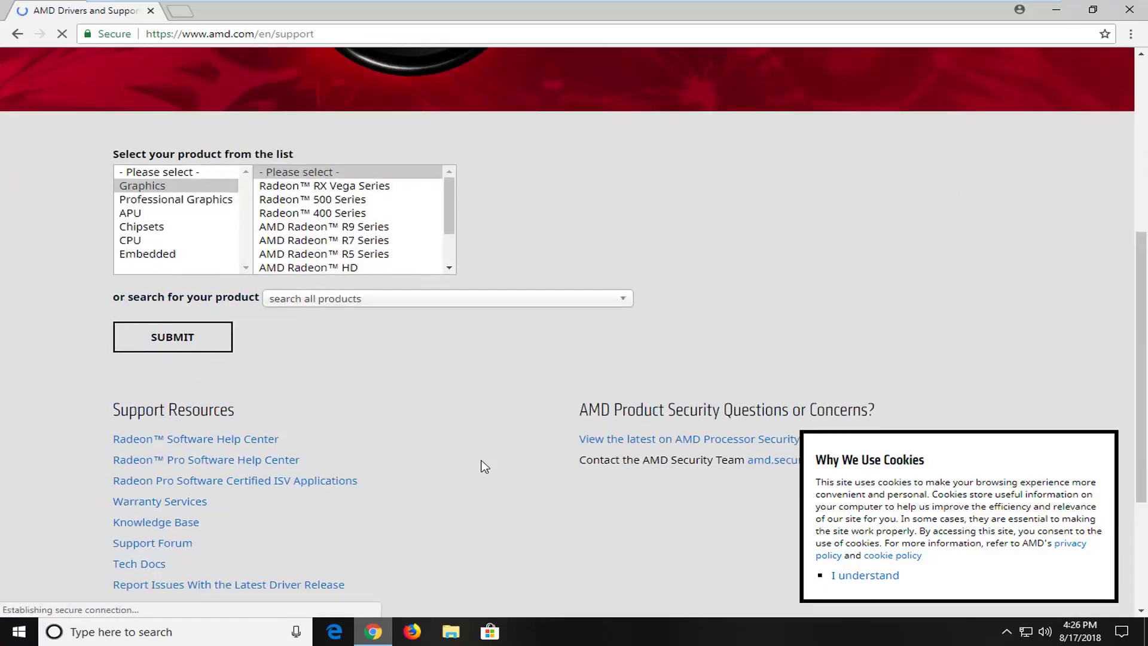
scroll(562, 366, "down", 3)
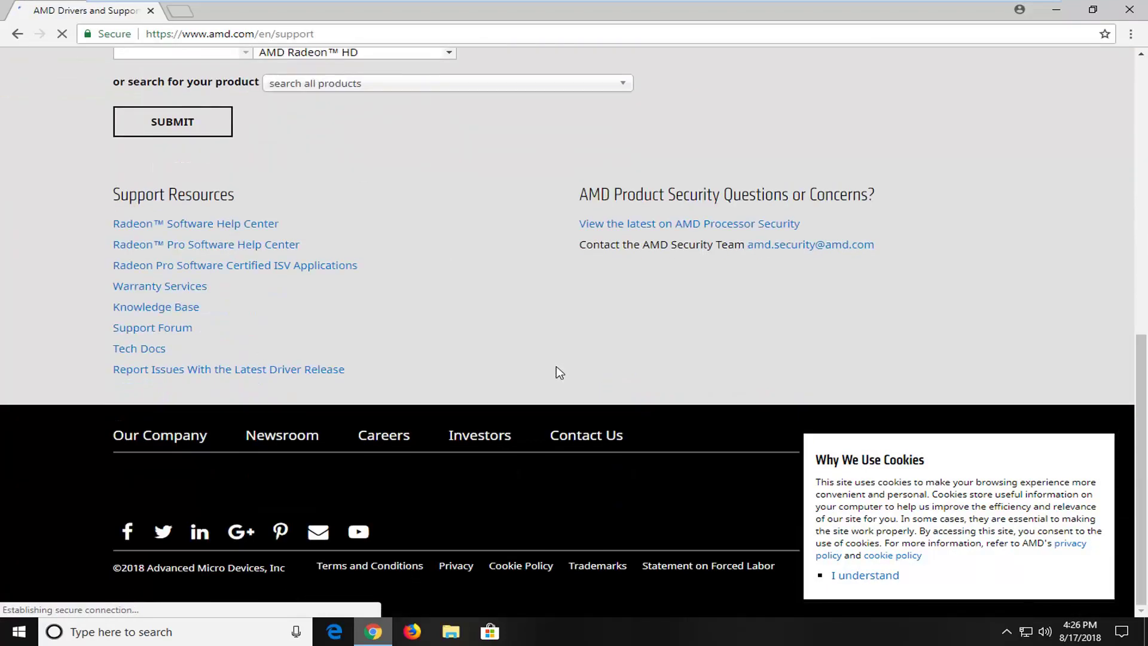
scroll(546, 384, "up", 4)
scroll(191, 332, "up", 2)
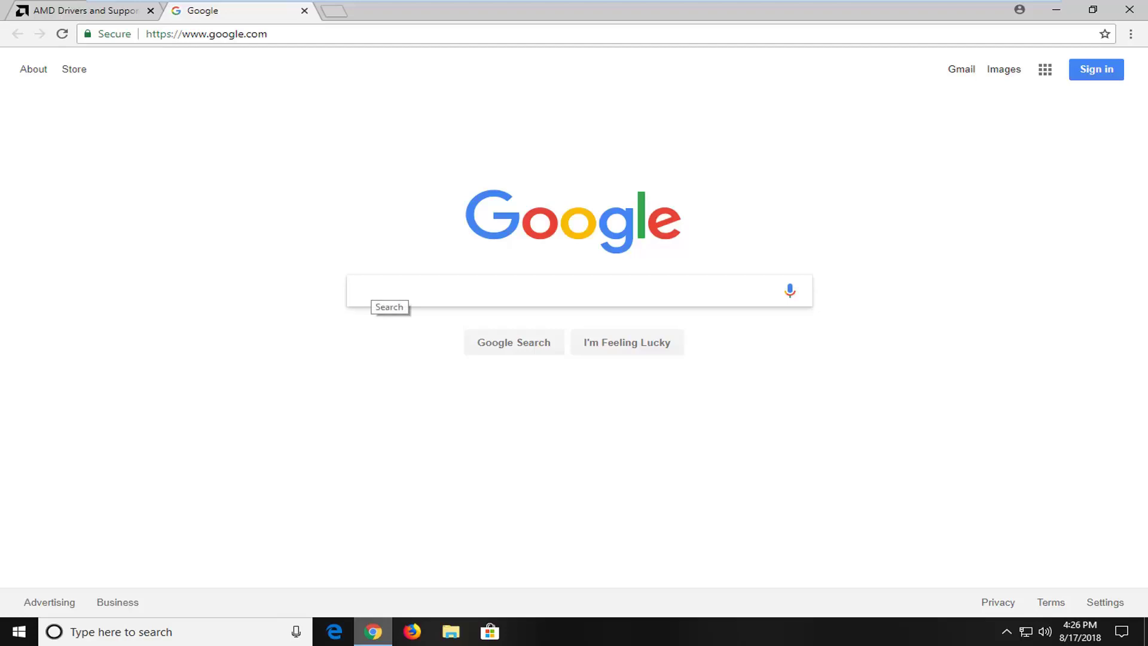
Search Google for 'amd driver automatic', open AMD Driver Autodetect, and return to the AMD tab
type("amd drive")
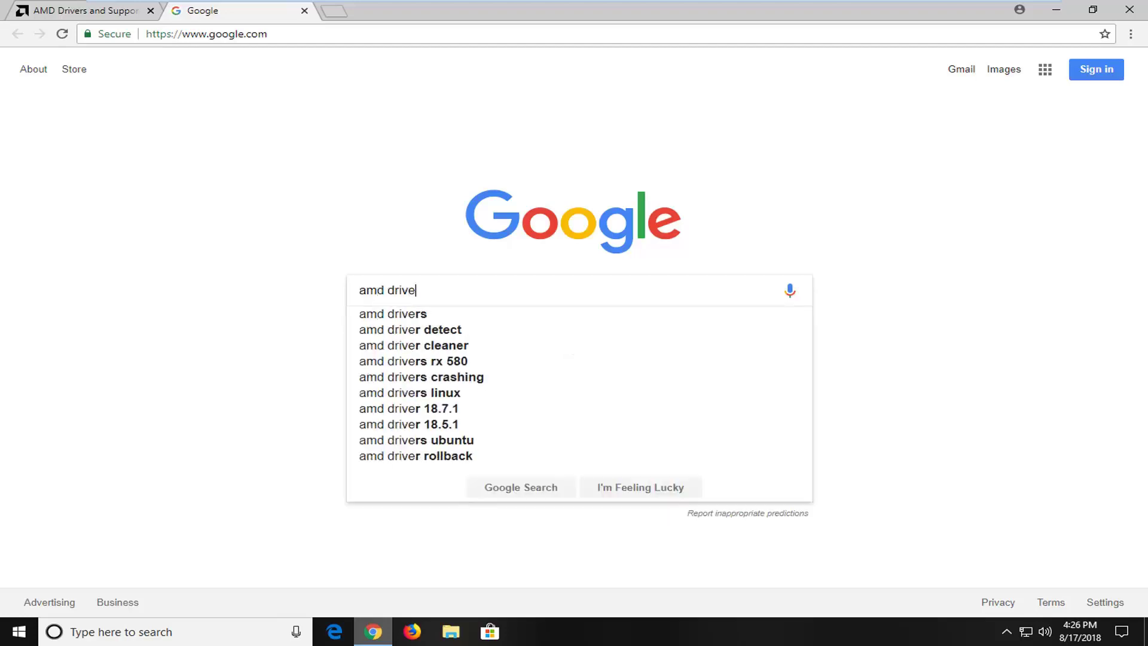
type("r automatic")
key("Return")
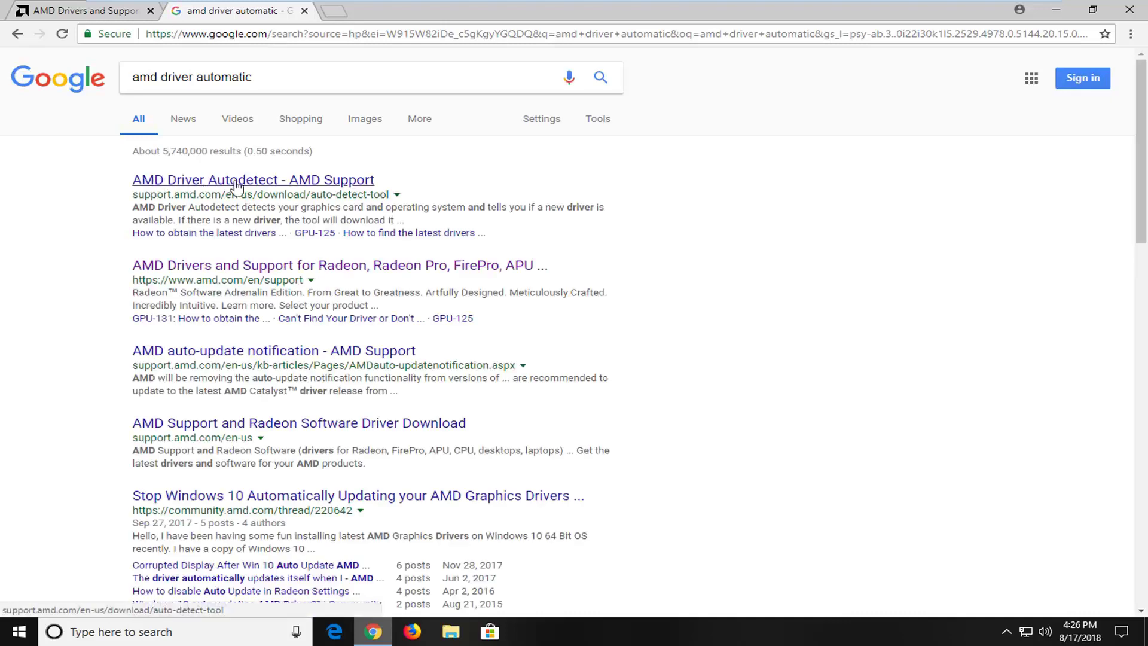
left_click_drag(133, 194, 163, 194)
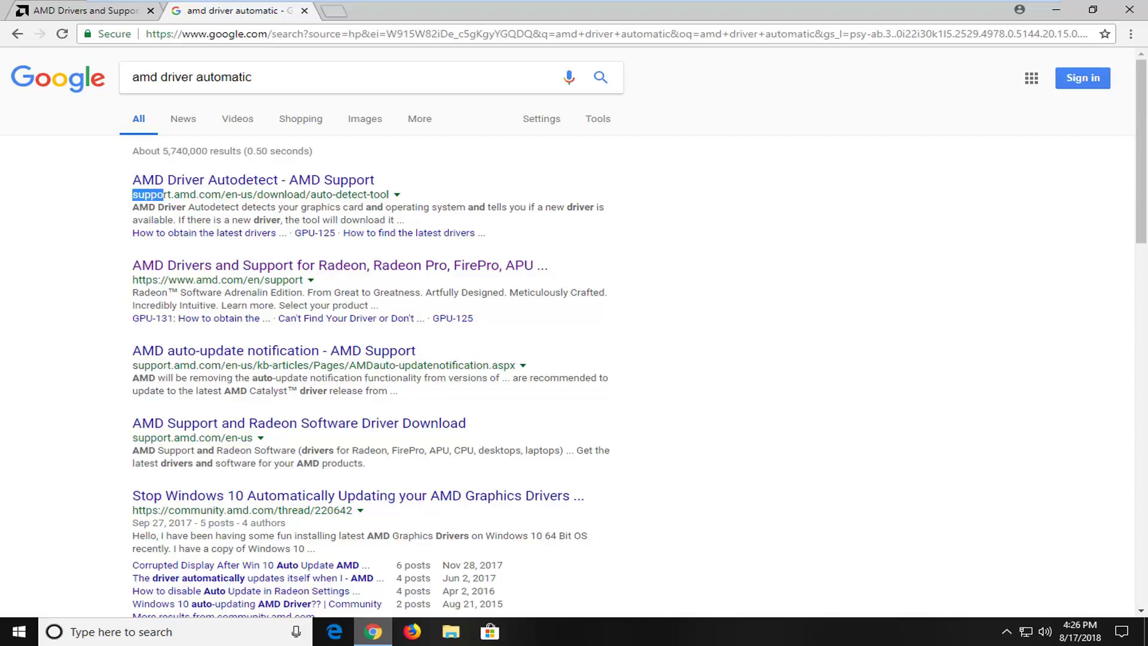
left_click(215, 190)
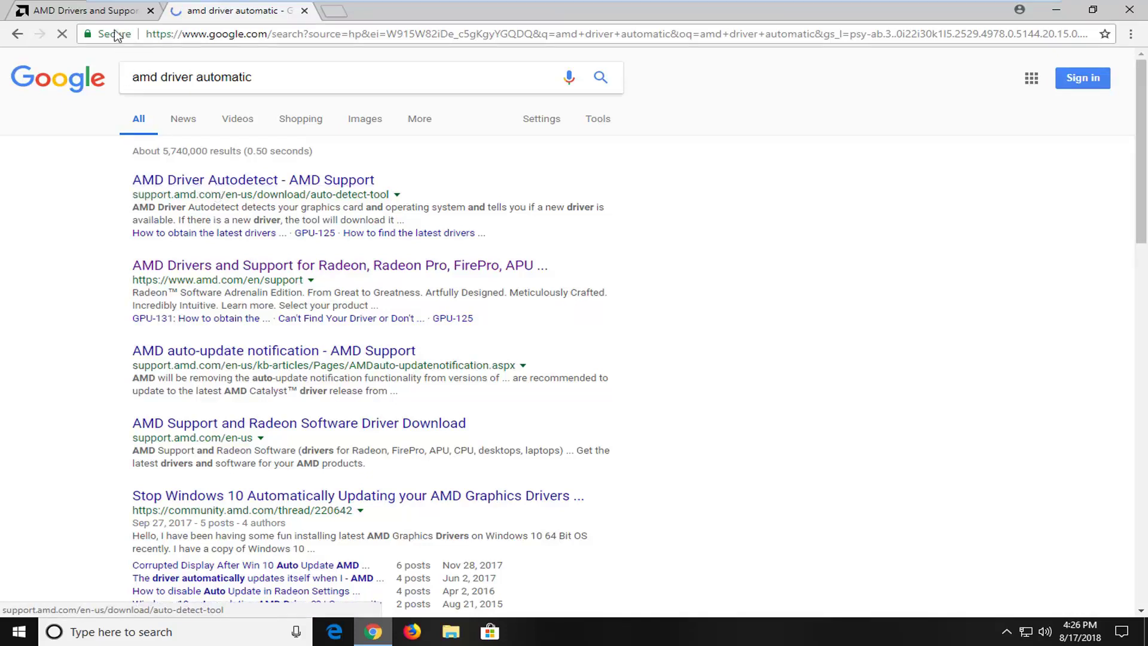
key("ctrl+1")
Close the duplicate AMD support tab and minimize Chrome to the desktop
scroll(310, 401, "down", 1)
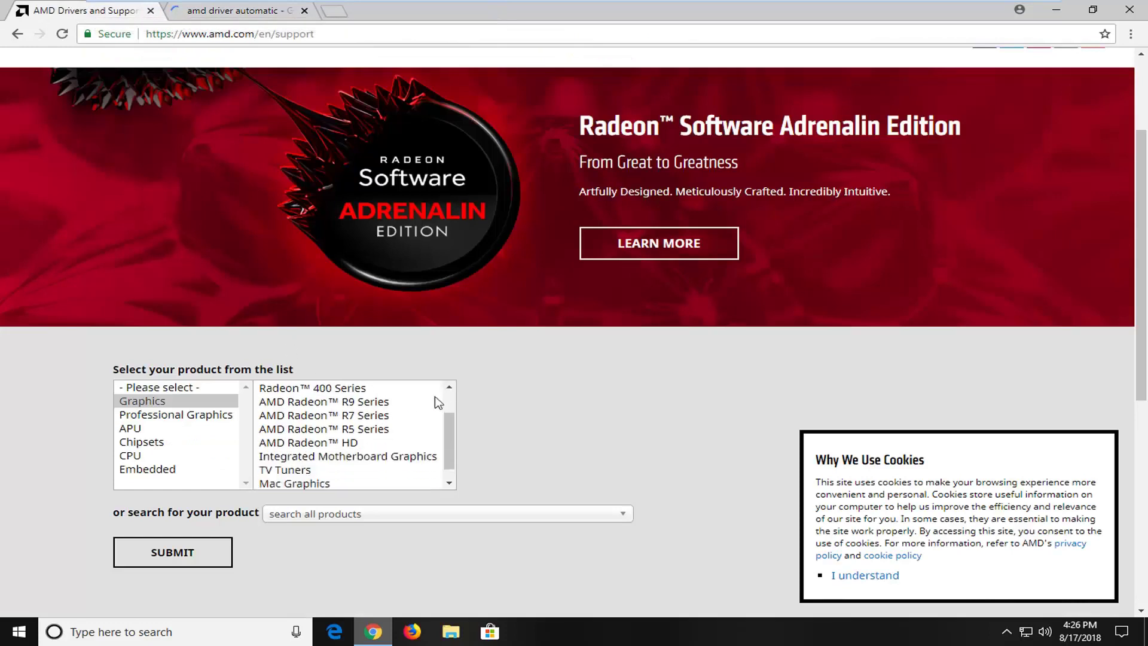
scroll(436, 403, "down", 1)
scroll(179, 482, "down", 1)
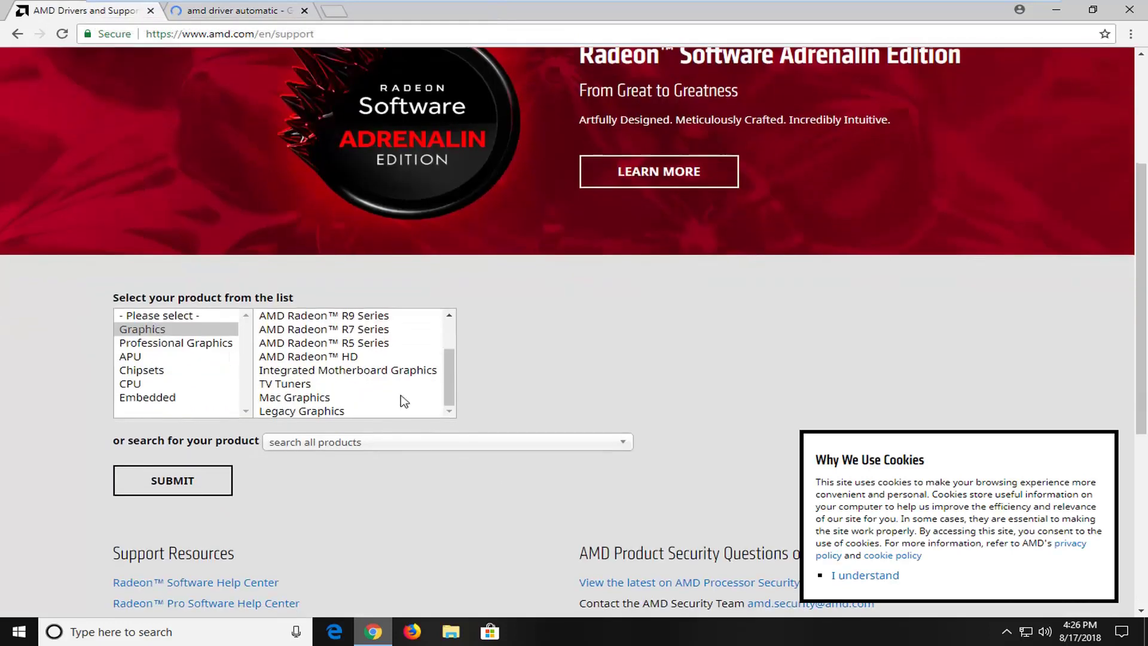
left_click(210, 13)
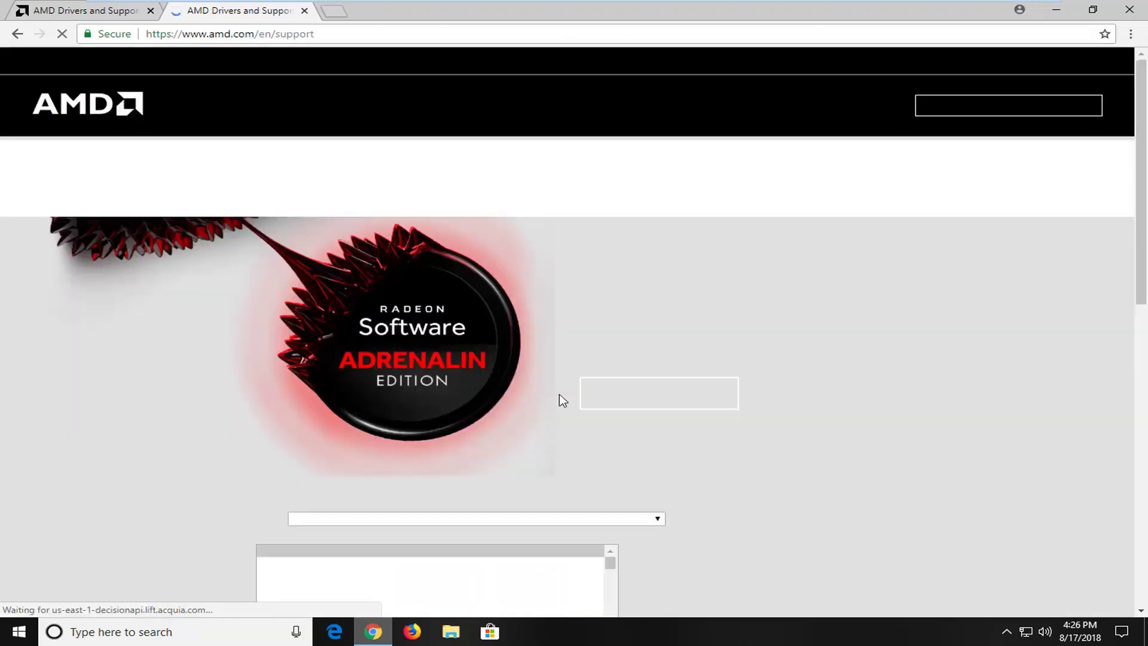
key("ctrl+w")
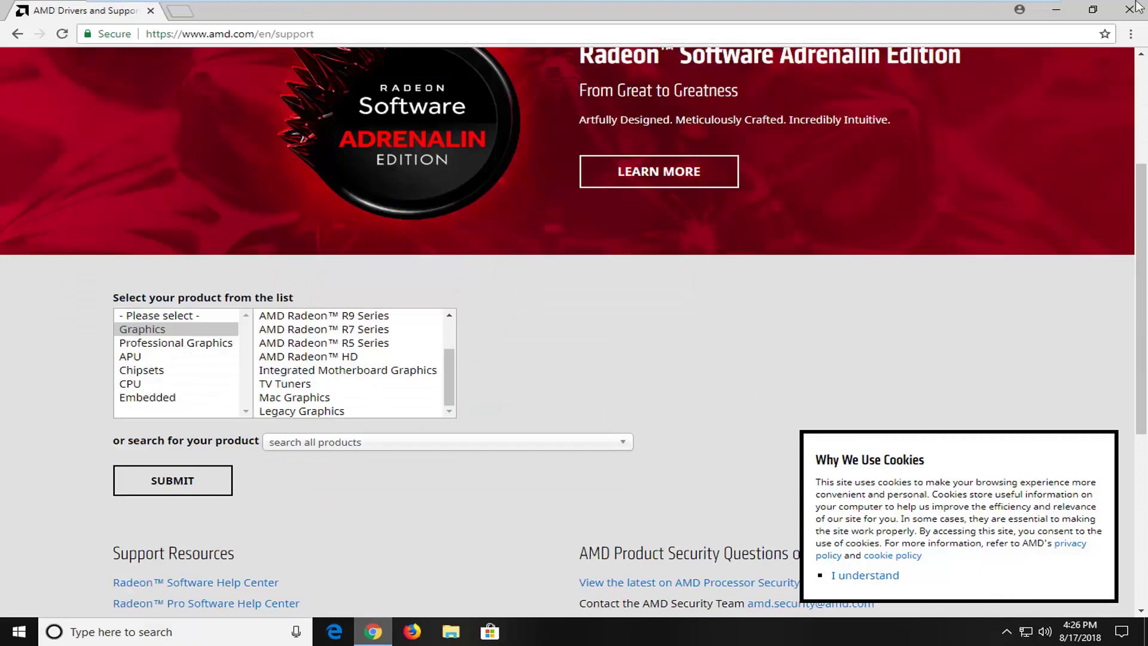
left_click(1055, 10)
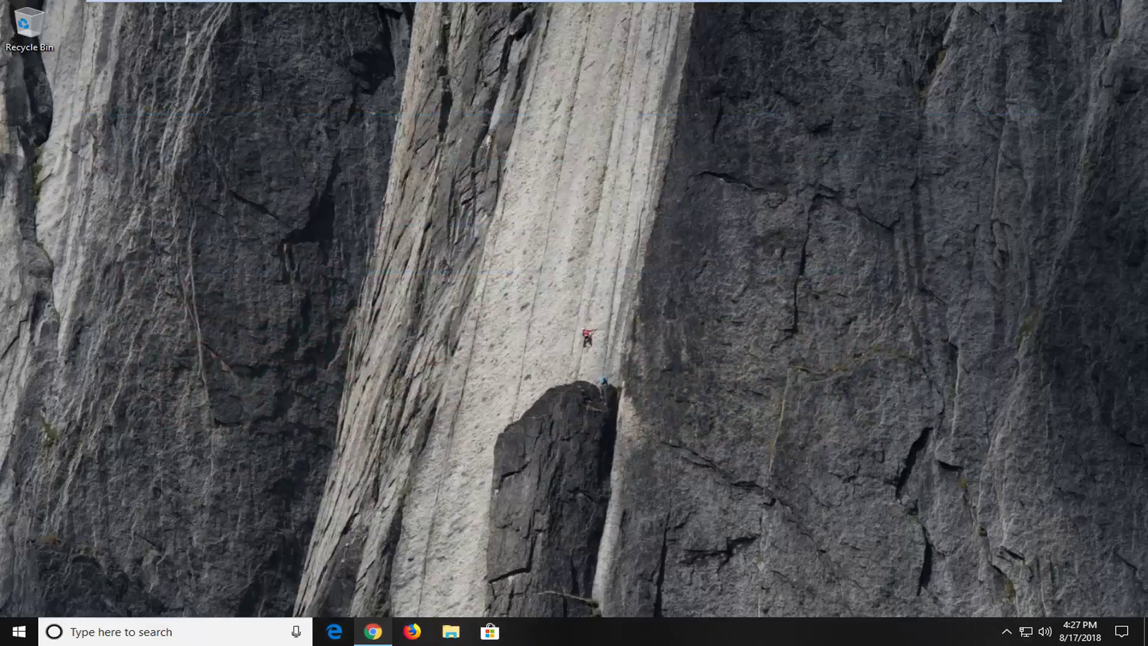